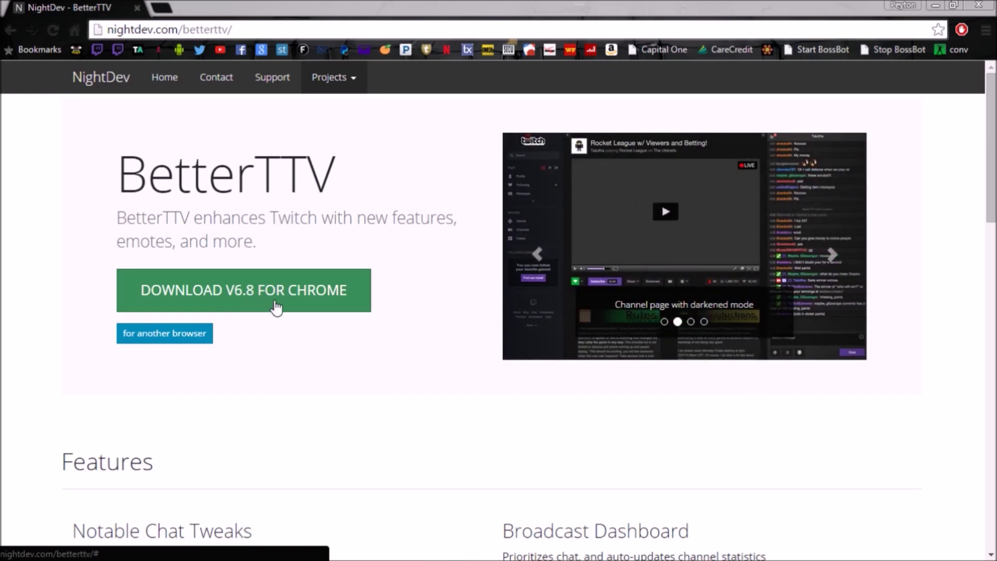
# Step: Add the BetterTTV V6.8 extension to Chrome, then go to twitch.tv
pyautogui.click(277, 306)
pyautogui.click(276, 306)
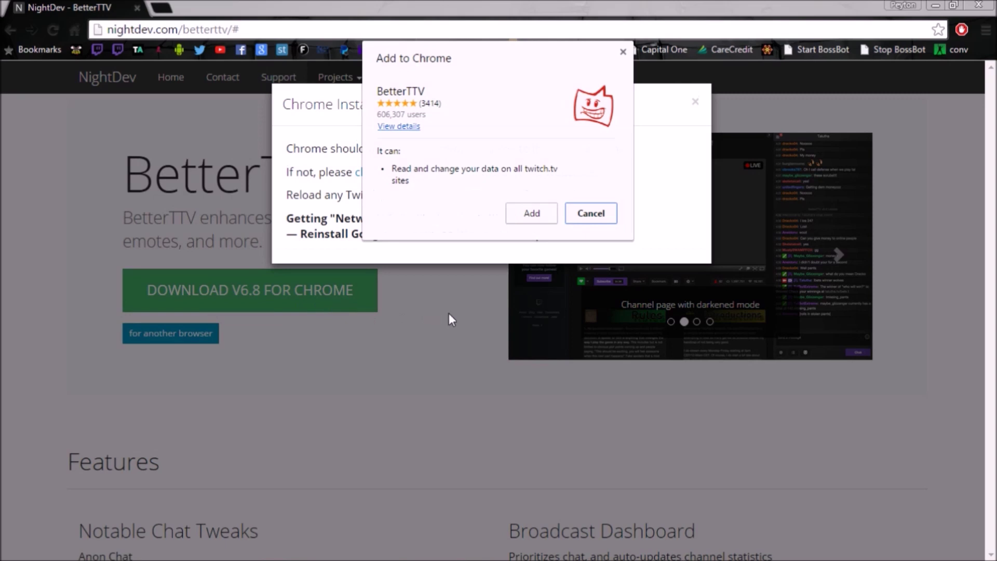
pyautogui.click(535, 214)
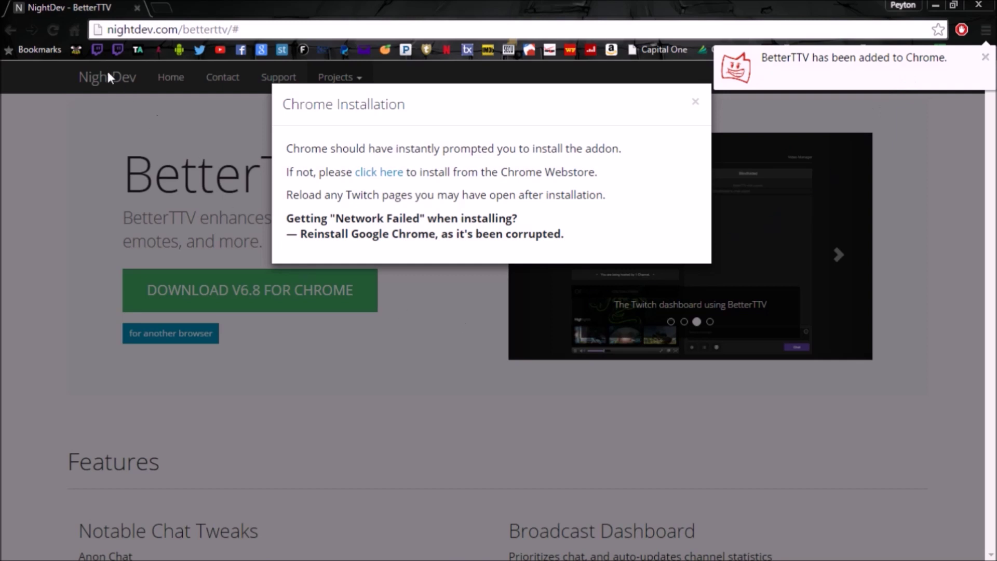
pyautogui.click(98, 48)
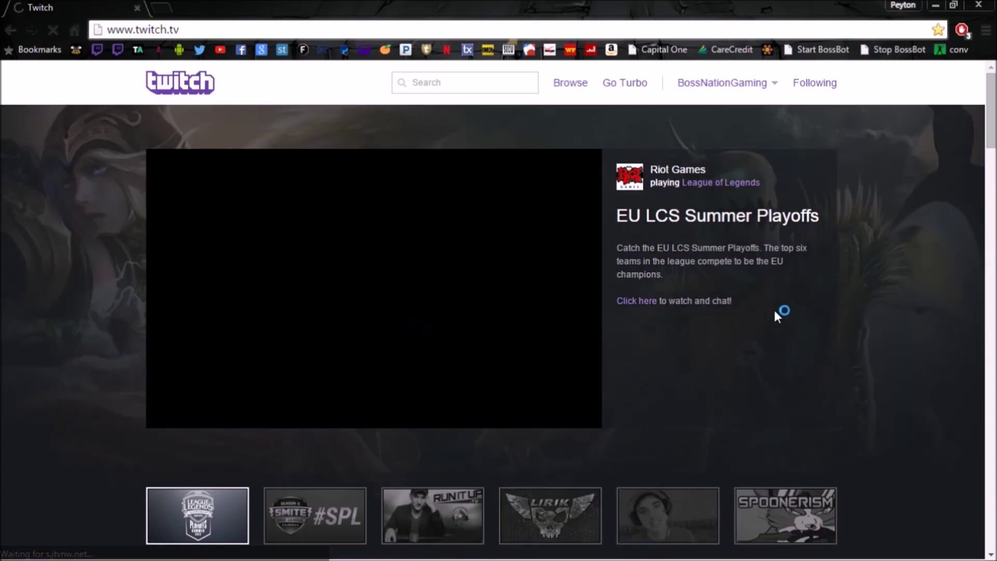
# Step: Open your own Twitch channel page from the account dropdown's Channel entry
pyautogui.click(733, 82)
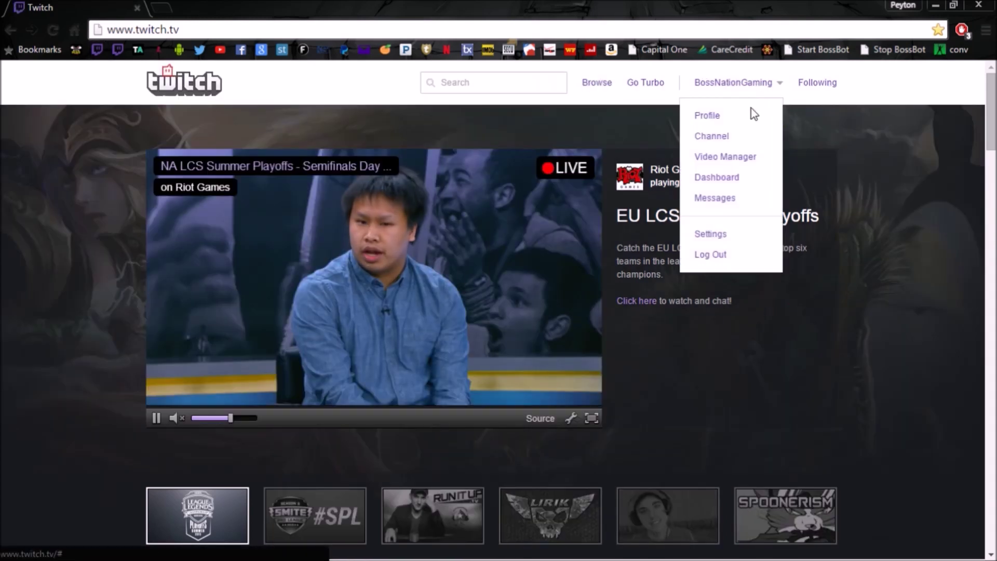
pyautogui.click(734, 148)
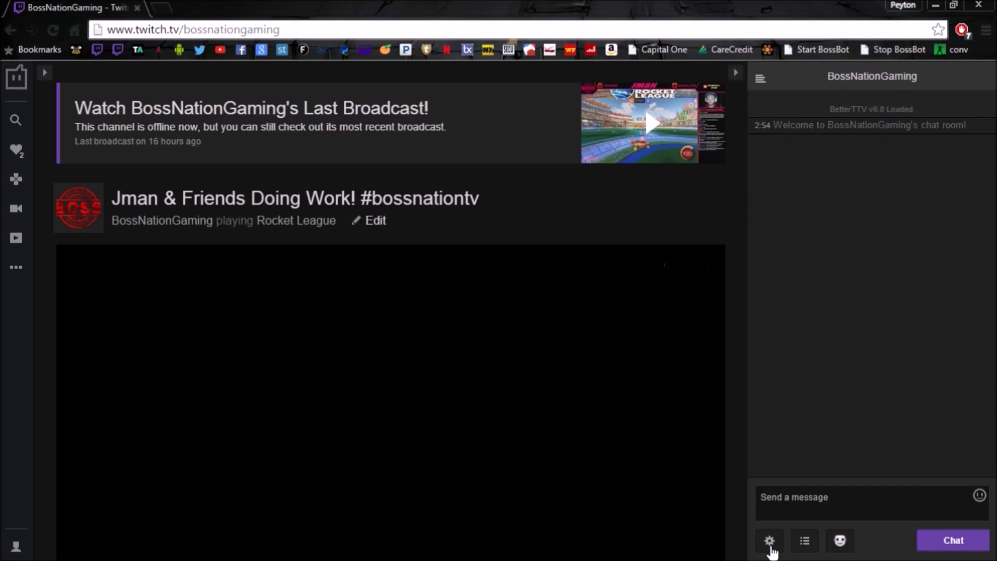
# Step: Open BetterTTV Settings from the chat gear's options menu
pyautogui.click(770, 542)
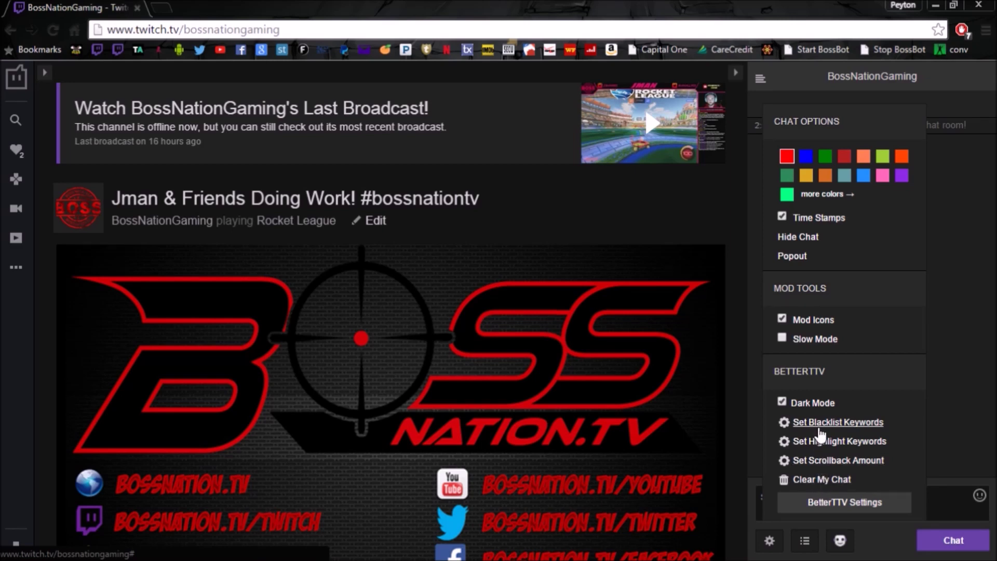
pyautogui.click(829, 511)
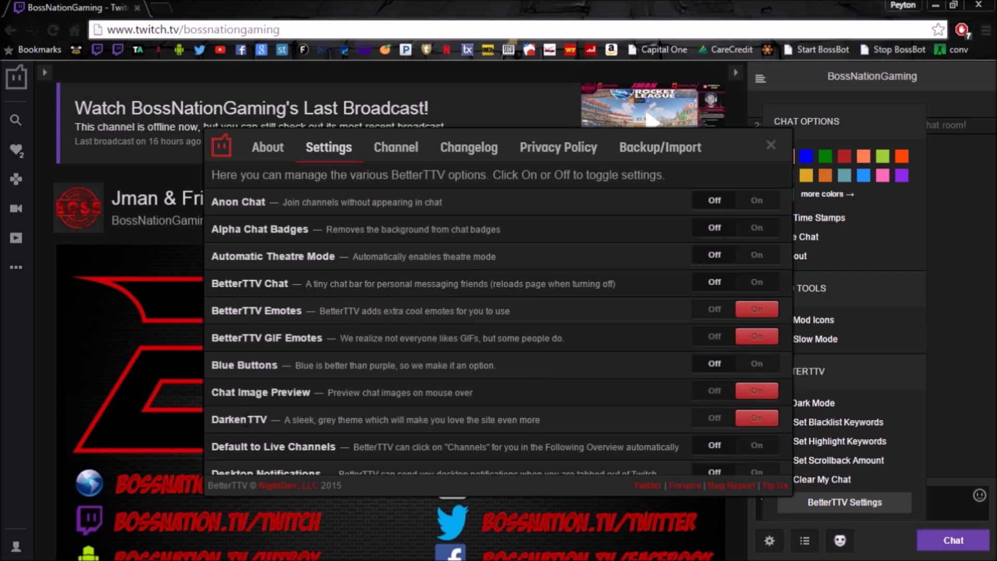
# Step: Toggle DarkenTTV off and back on, then close BetterTTV settings and the chat options
pyautogui.click(716, 418)
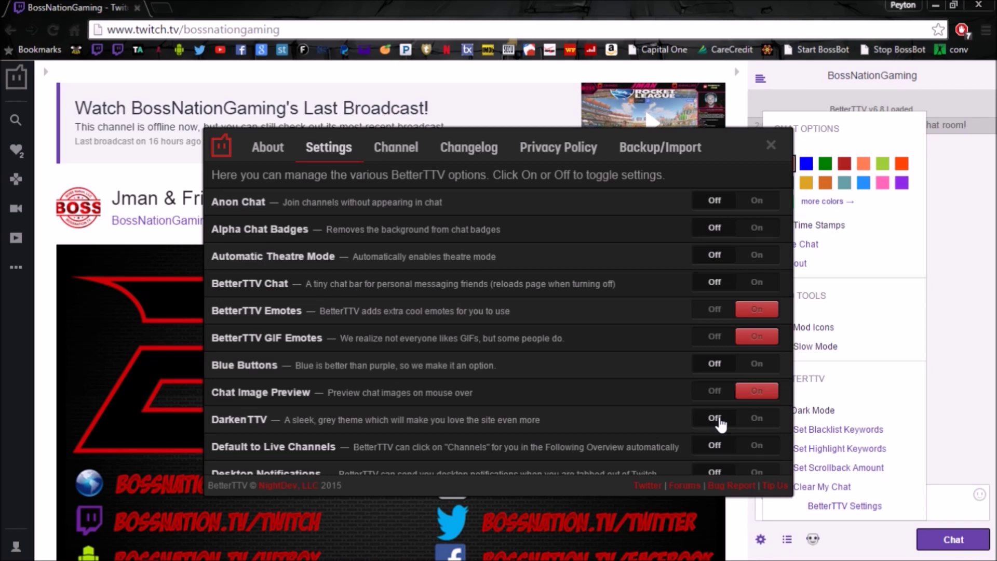
pyautogui.click(763, 419)
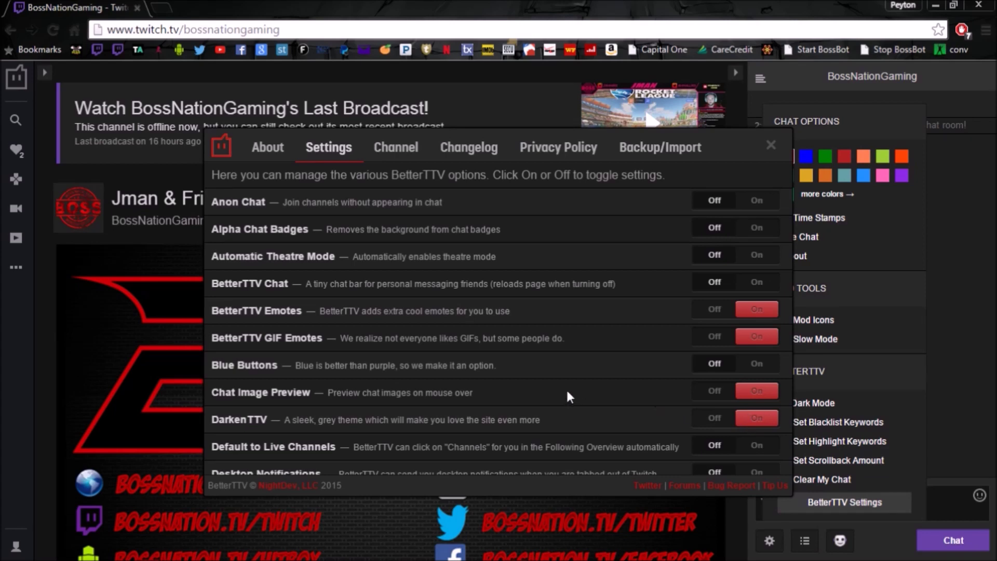
pyautogui.moveTo(462, 419)
pyautogui.mouseDown()
pyautogui.moveTo(446, 338)
pyautogui.moveTo(460, 434)
pyautogui.mouseUp()
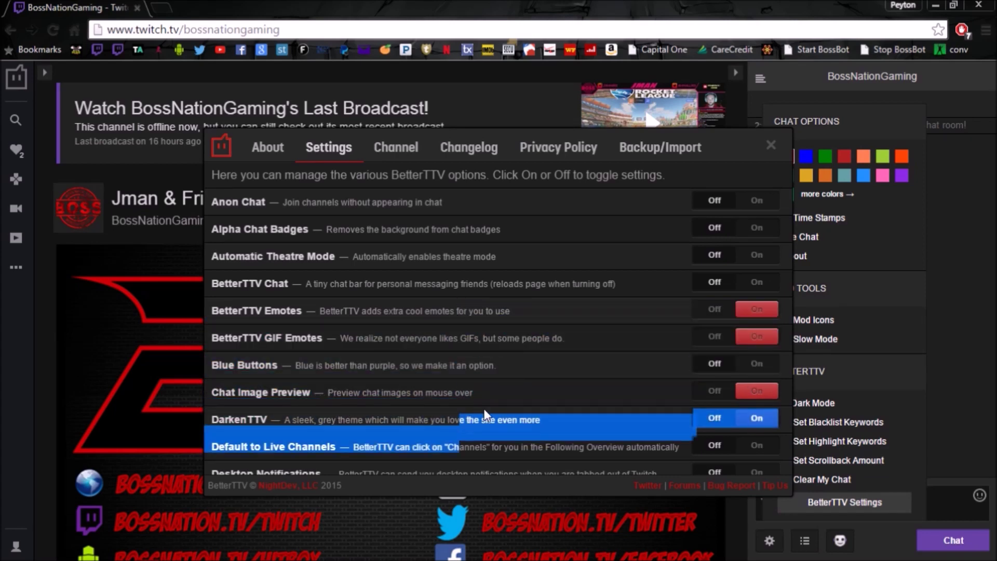
pyautogui.scroll(-4, 490, 406)
pyautogui.click(457, 300)
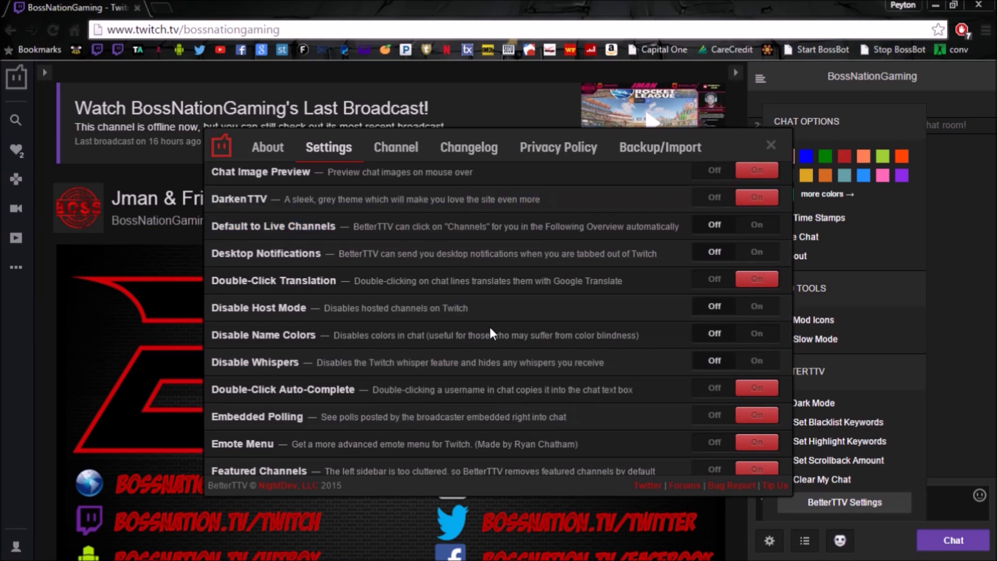
pyautogui.scroll(-5, 490, 331)
pyautogui.scroll(1, 249, 252)
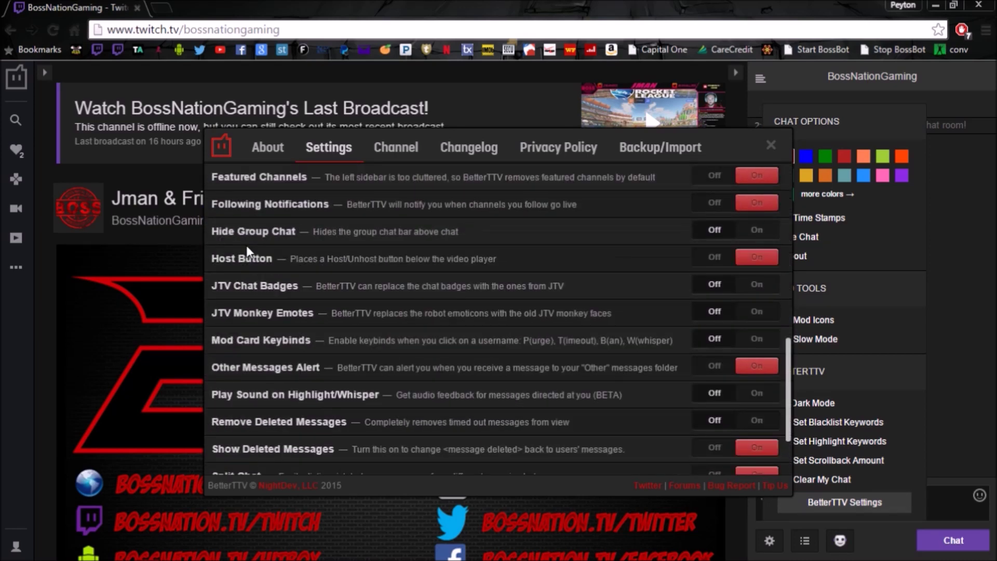
pyautogui.scroll(1, 266, 240)
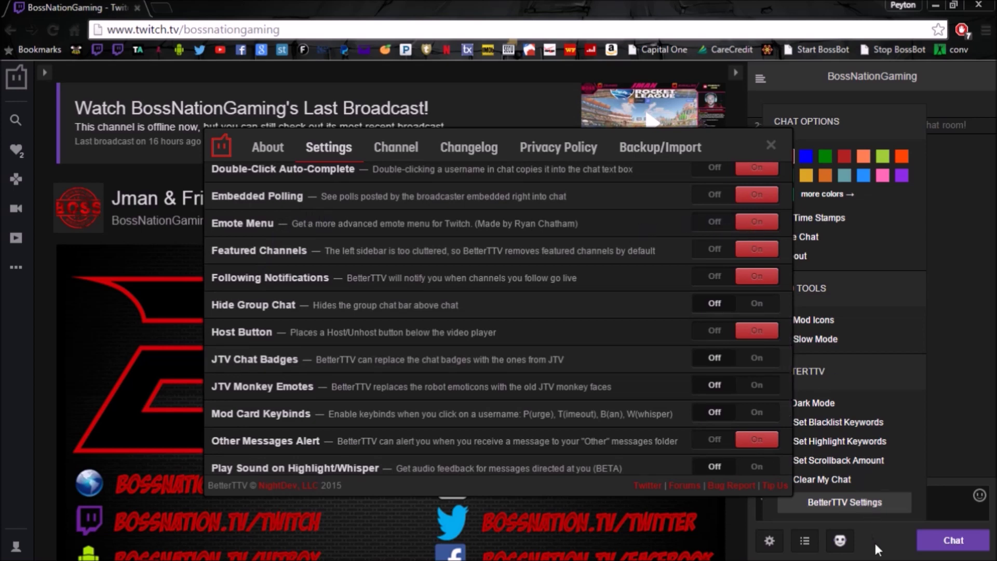
pyautogui.click(770, 145)
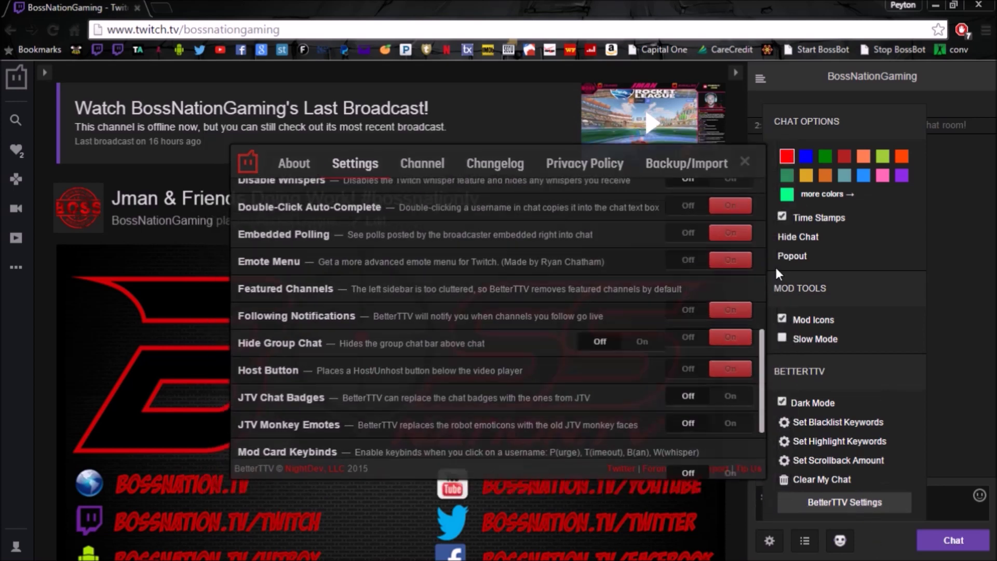
pyautogui.click(763, 542)
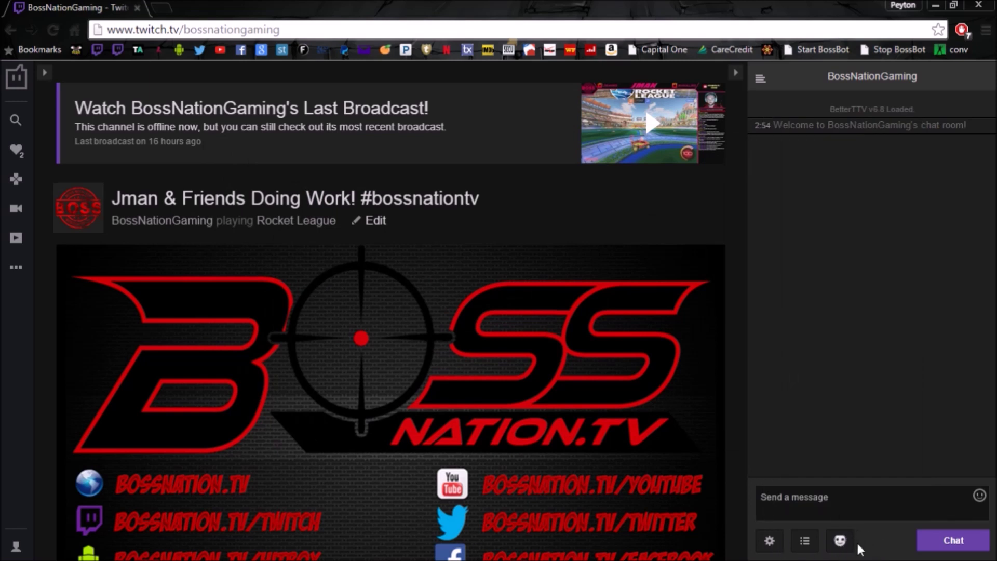
pyautogui.click(839, 542)
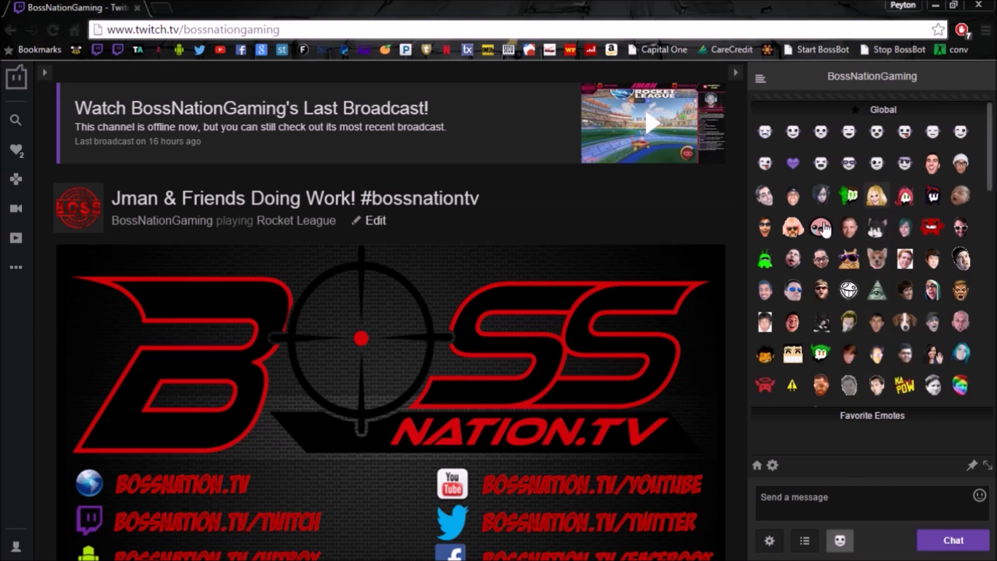
pyautogui.scroll(-10, 820, 254)
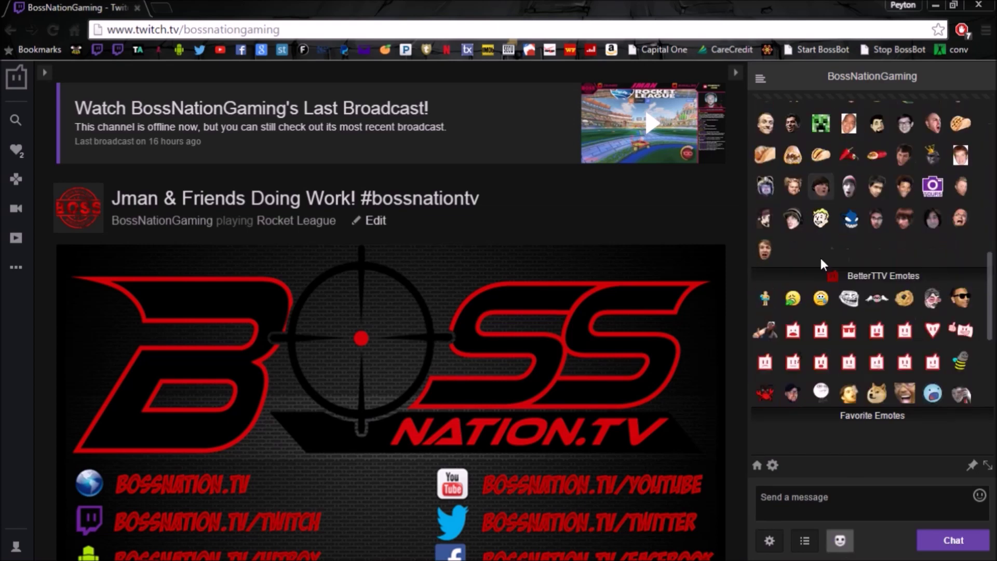
pyautogui.scroll(-1, 857, 262)
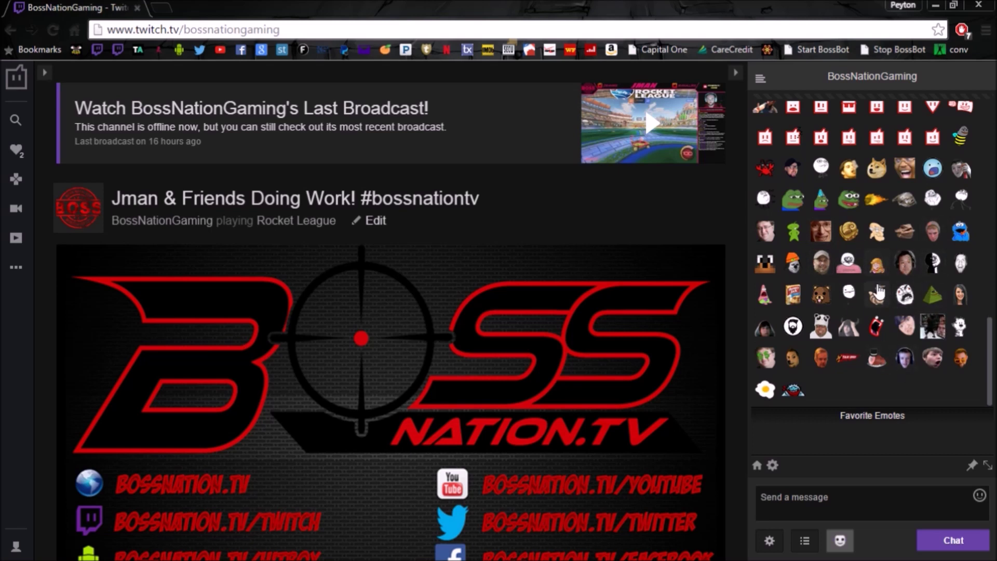
pyautogui.click(979, 496)
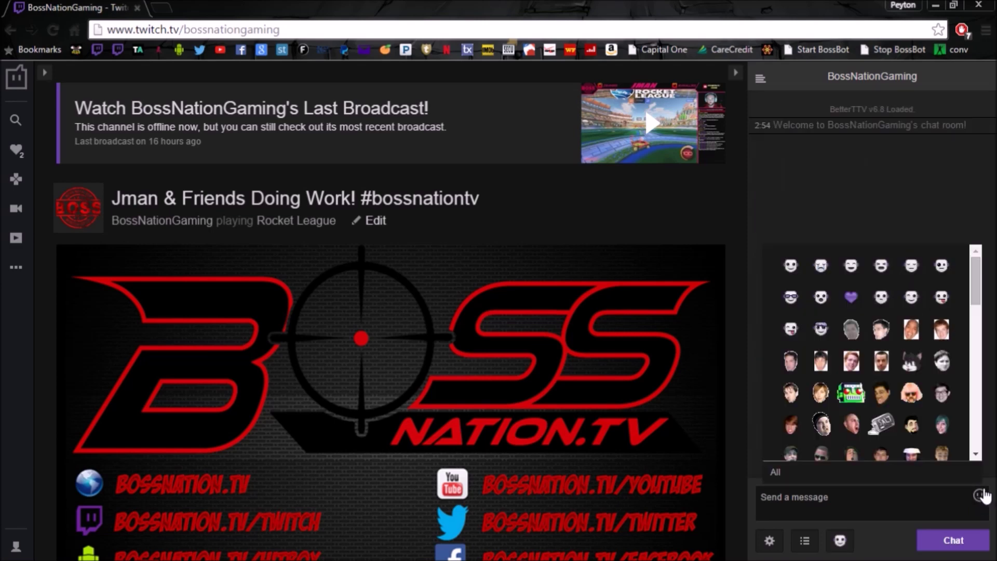
pyautogui.scroll(-10, 913, 385)
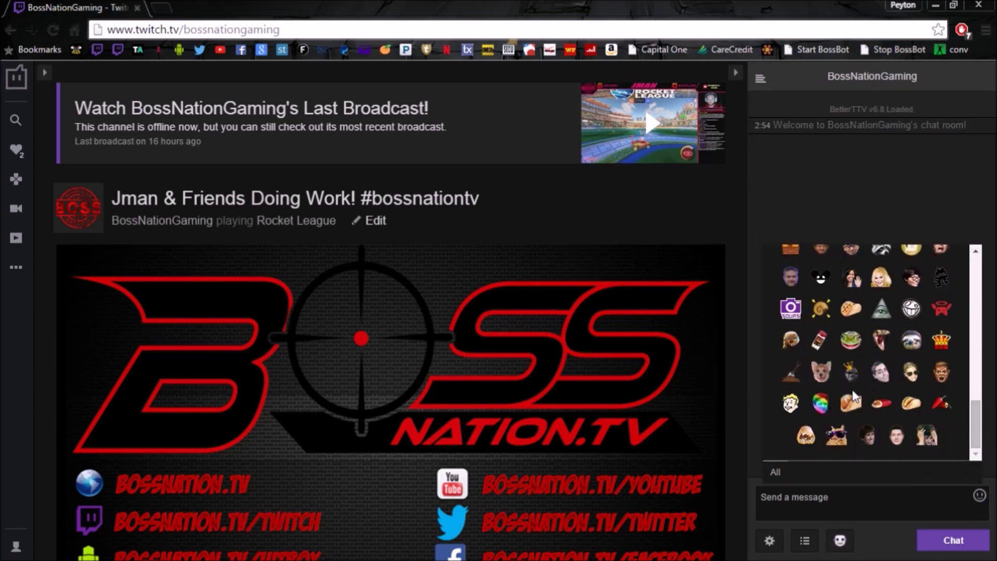
pyautogui.click(979, 496)
pyautogui.click(839, 540)
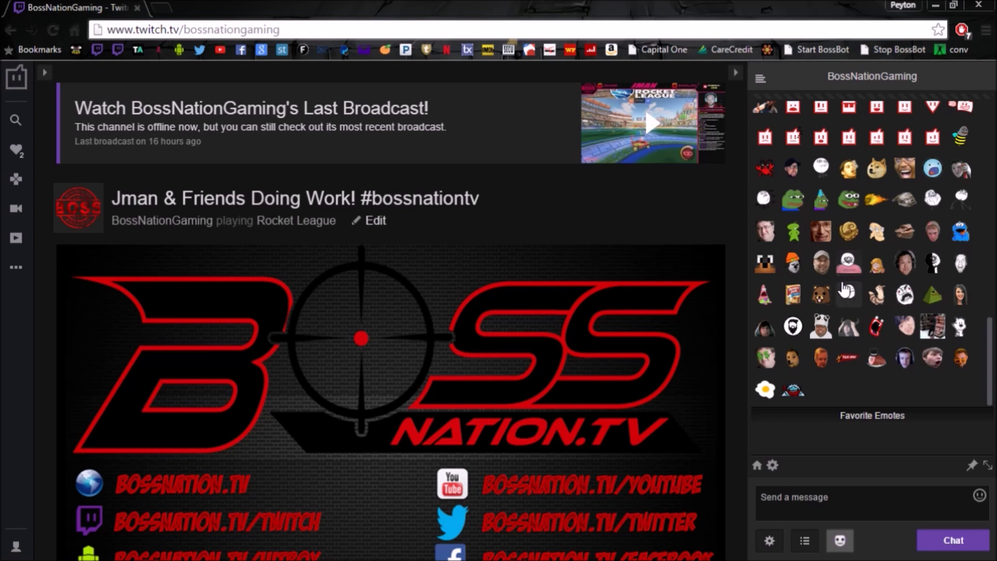
pyautogui.scroll(5, 845, 285)
pyautogui.scroll(-2, 841, 299)
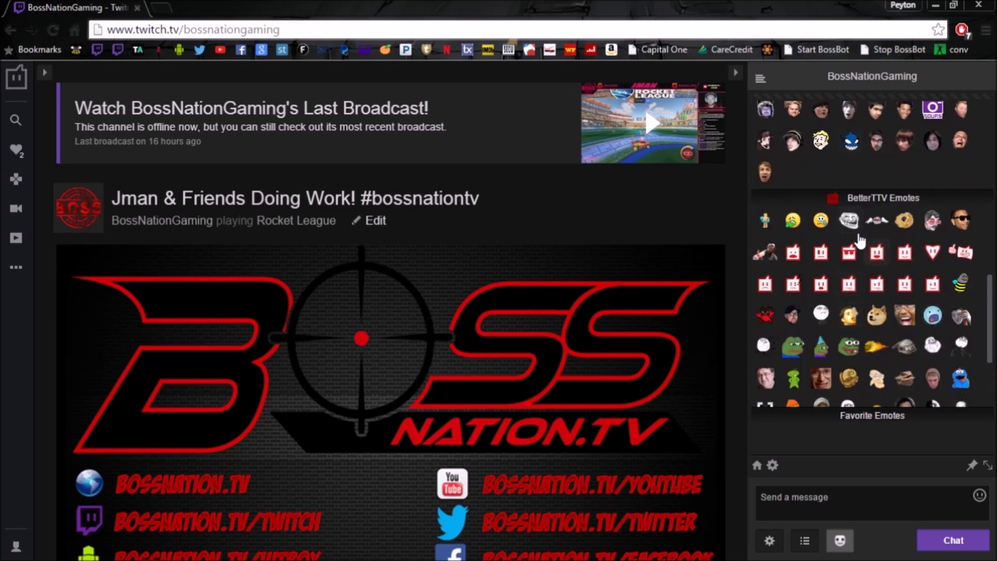
pyautogui.scroll(-3, 854, 321)
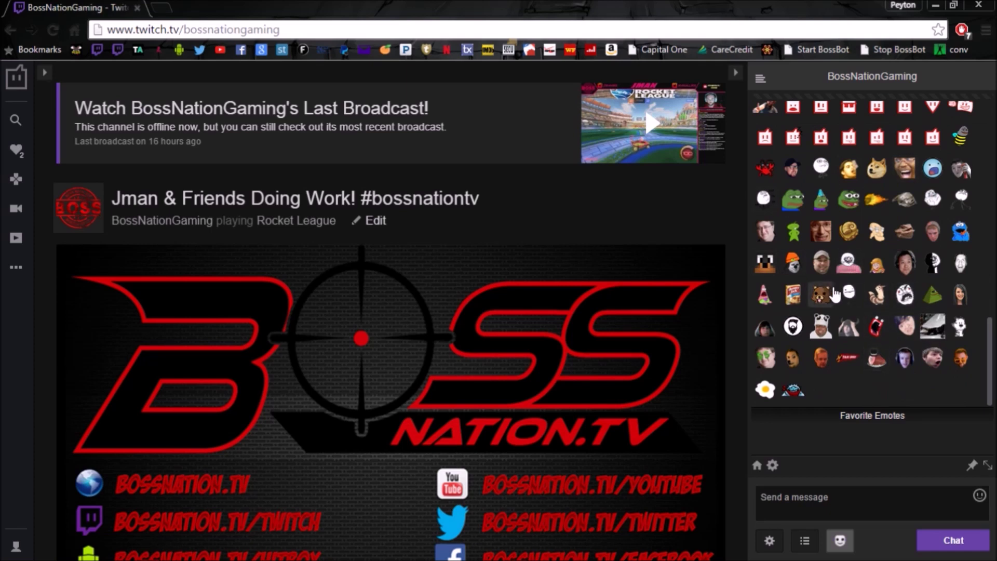
pyautogui.scroll(3, 860, 278)
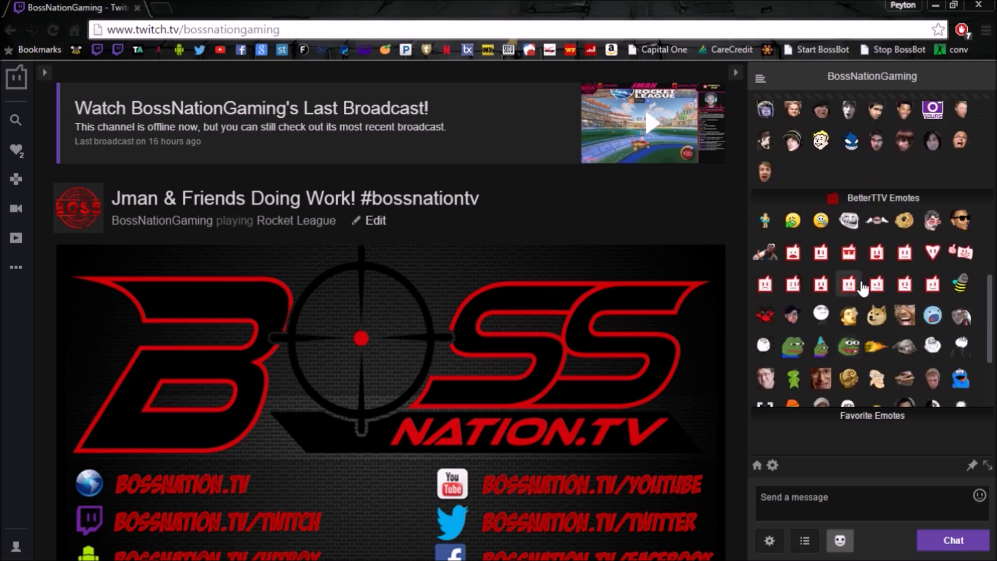
pyautogui.scroll(-3, 861, 283)
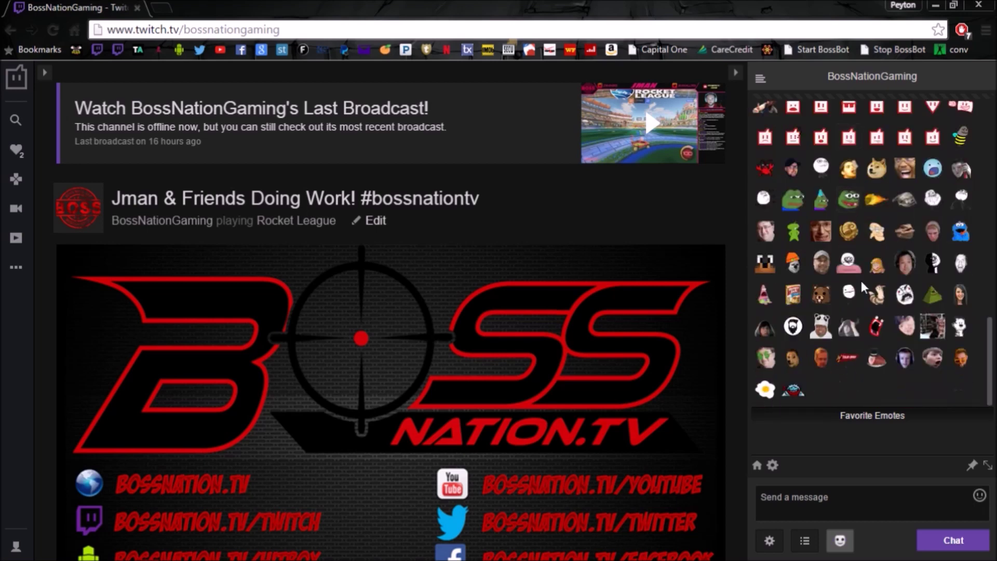
pyautogui.scroll(2, 860, 283)
pyautogui.scroll(6, 859, 281)
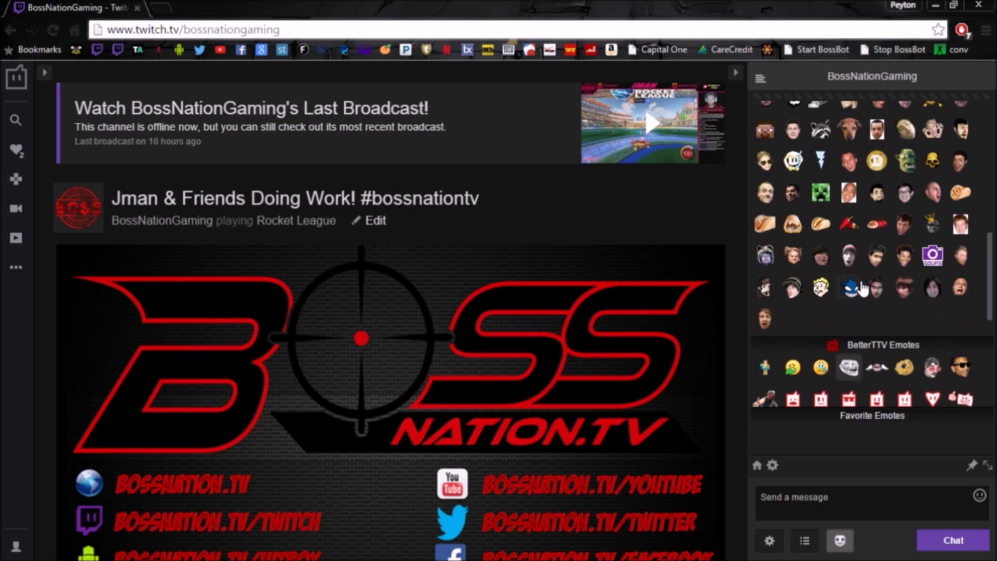
pyautogui.scroll(6, 861, 285)
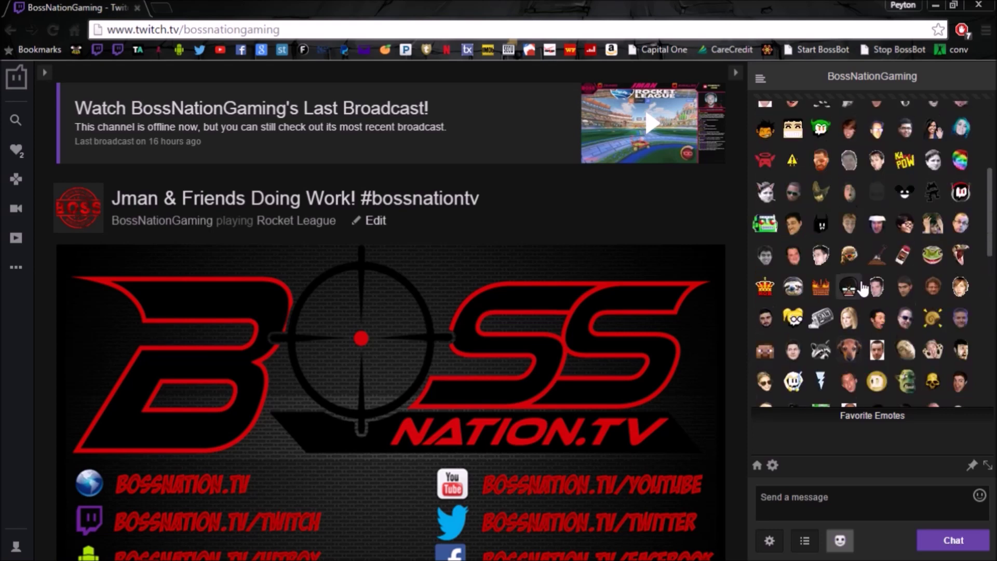
# Step: Pop the channel chat out into its own window, centred on screen
pyautogui.click(705, 497)
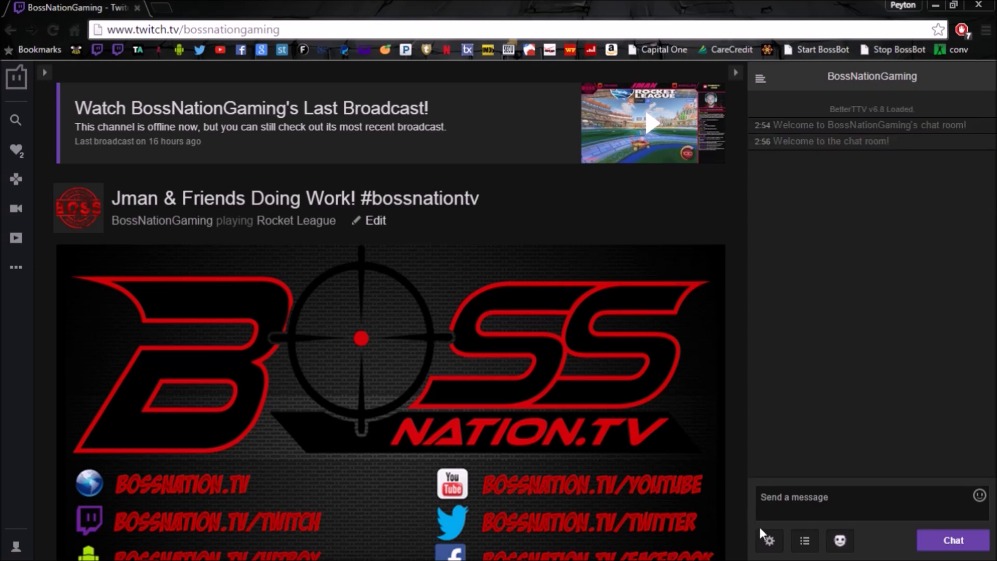
pyautogui.click(771, 541)
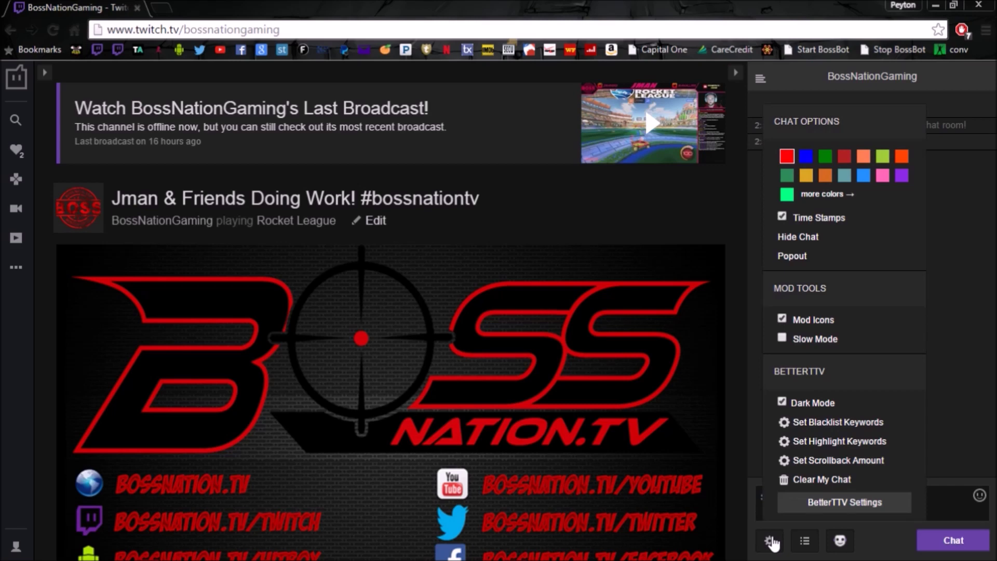
pyautogui.click(792, 255)
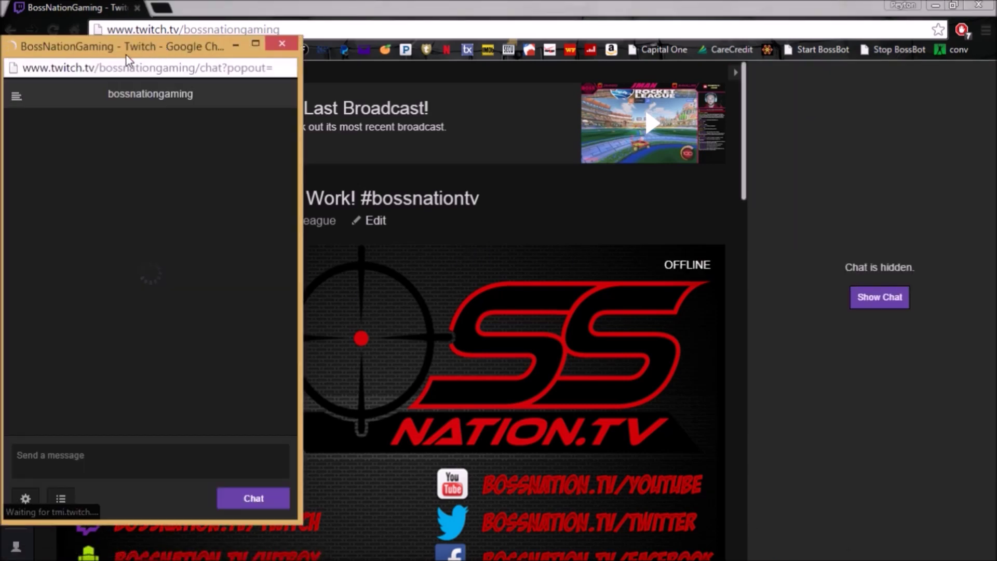
pyautogui.moveTo(123, 52); pyautogui.dragTo(474, 45)
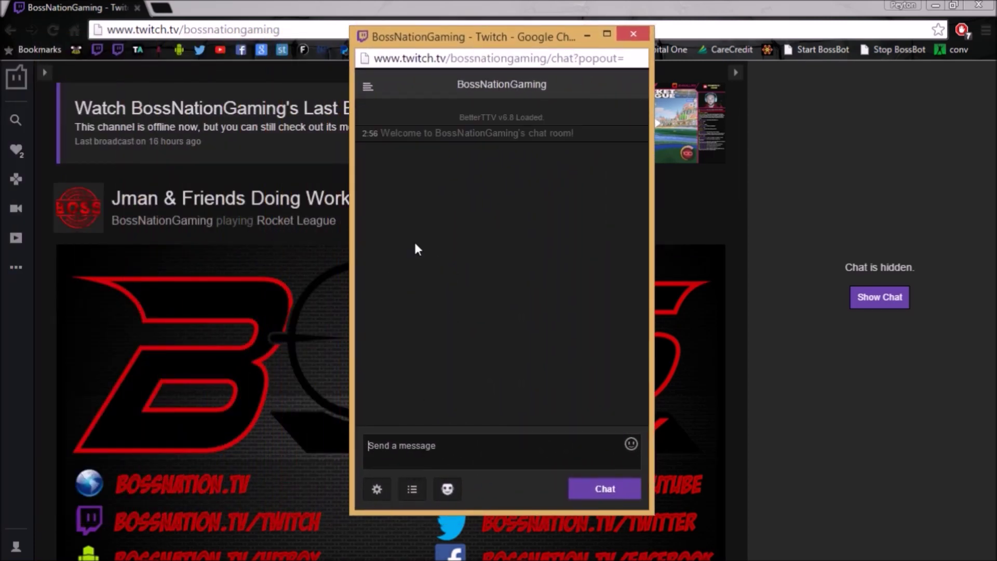
# Step: Switch the popout chat to Black Chat (Chroma Key) mode
pyautogui.click(376, 489)
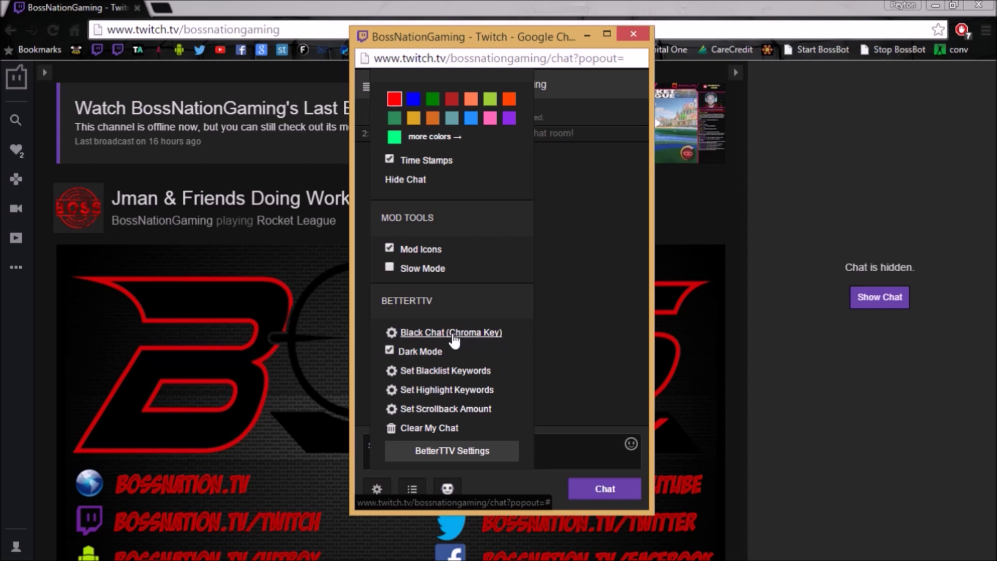
pyautogui.click(408, 334)
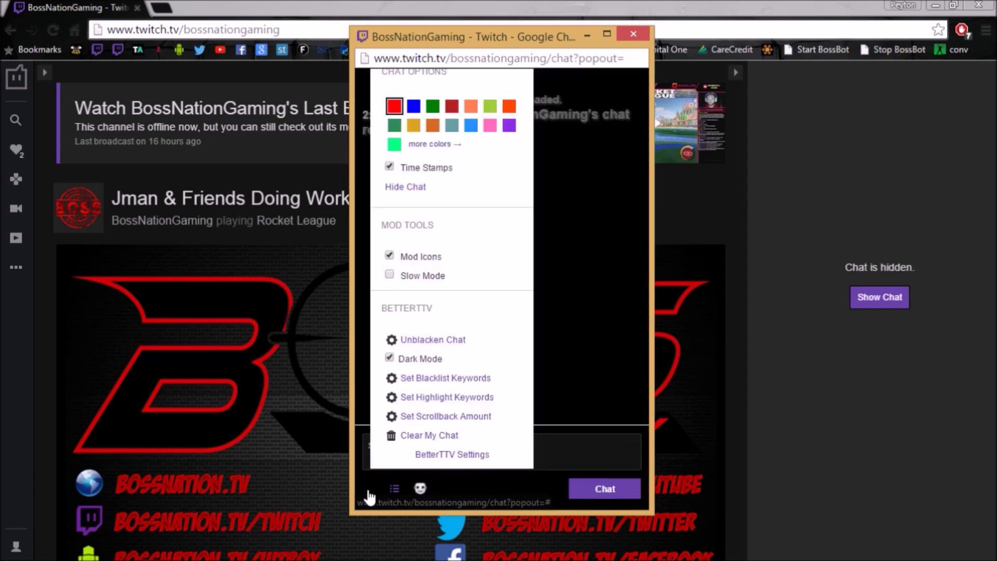
pyautogui.click(367, 487)
# Step: Send two test messages, 'sghsadfgh' and 'asdfgatgr', in the popout chat
pyautogui.write('sghsadfgh')
pyautogui.press('Return')
pyautogui.write('asdfgatgr')
pyautogui.press('Return')
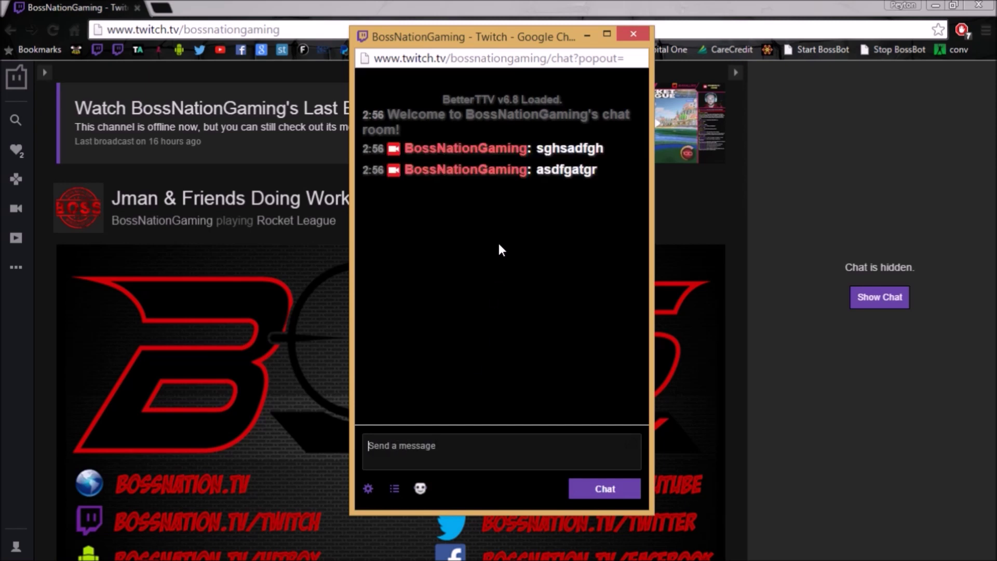